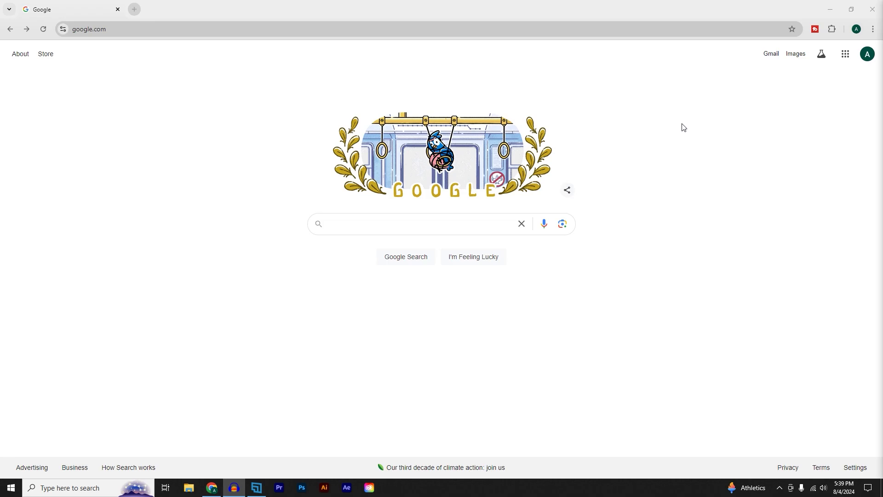
# Run a Google search for "epic games".
pyautogui.click(379, 224)
pyautogui.write('epic games')
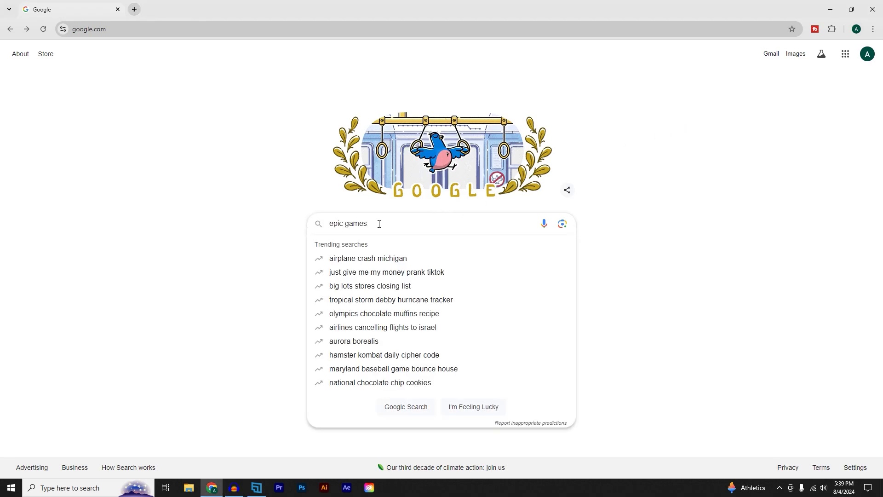
pyautogui.press('Return')
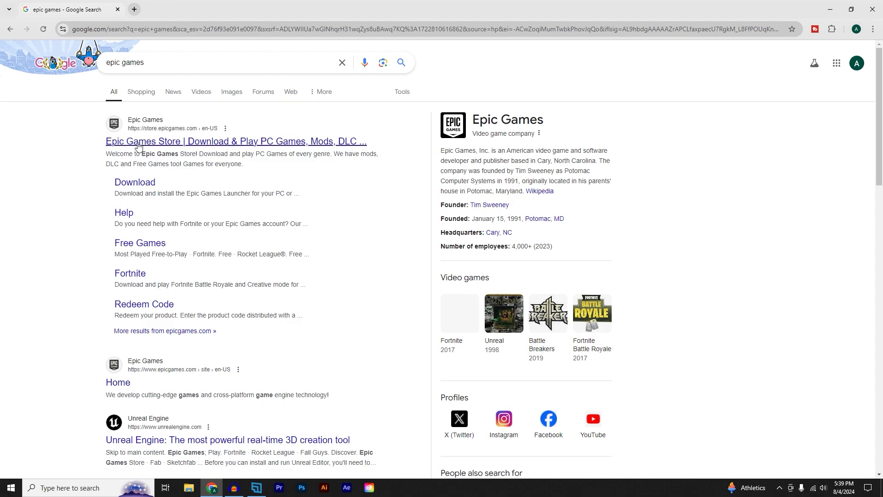
# Go to the Epic Games Store from the results and begin signing in.
pyautogui.click(251, 144)
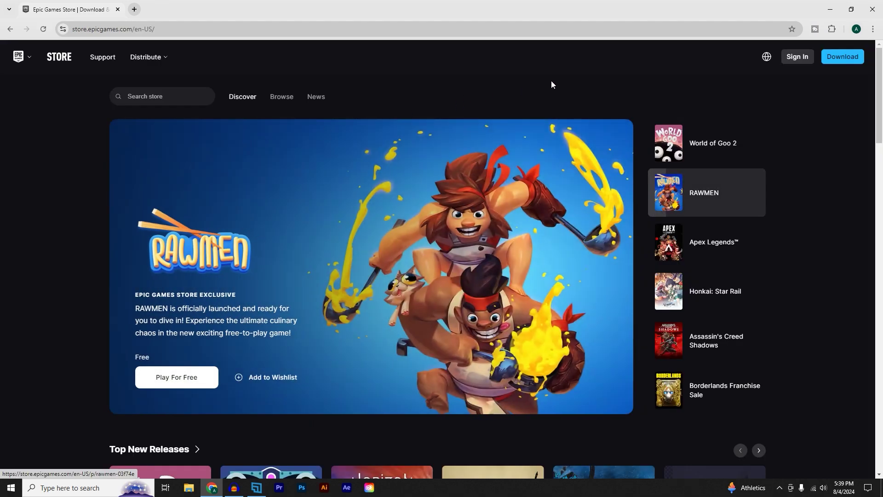
pyautogui.click(799, 58)
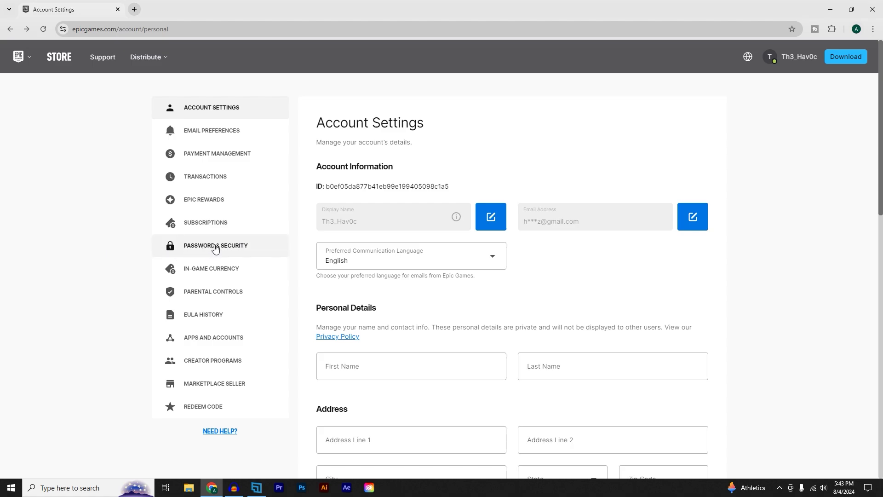
pyautogui.click(215, 247)
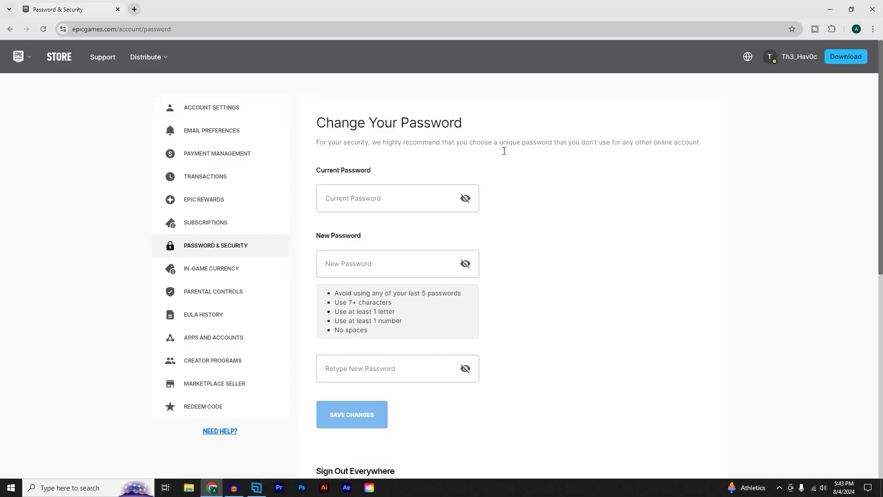
pyautogui.scroll(-1, 540, 210)
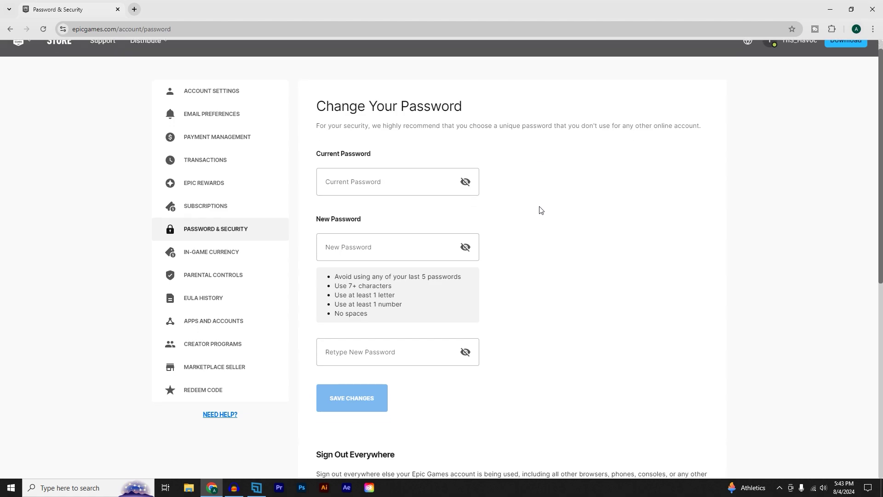
pyautogui.scroll(-3, 540, 210)
pyautogui.scroll(-2, 541, 210)
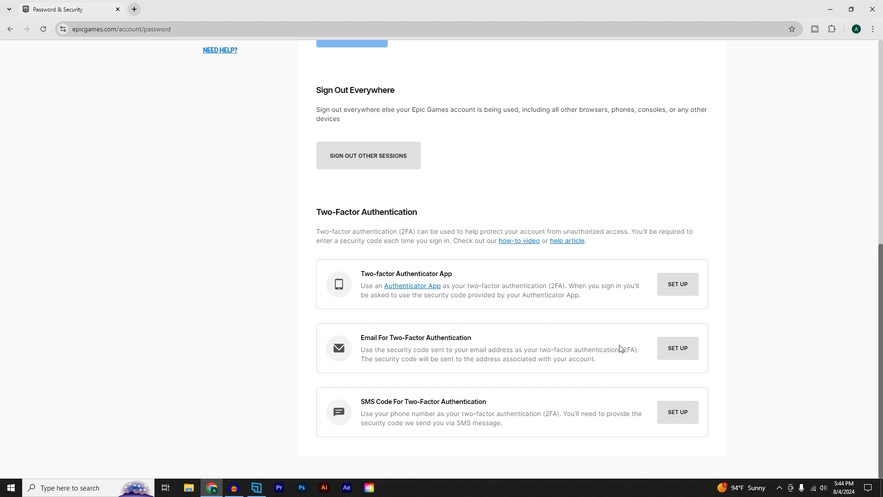
pyautogui.click(679, 349)
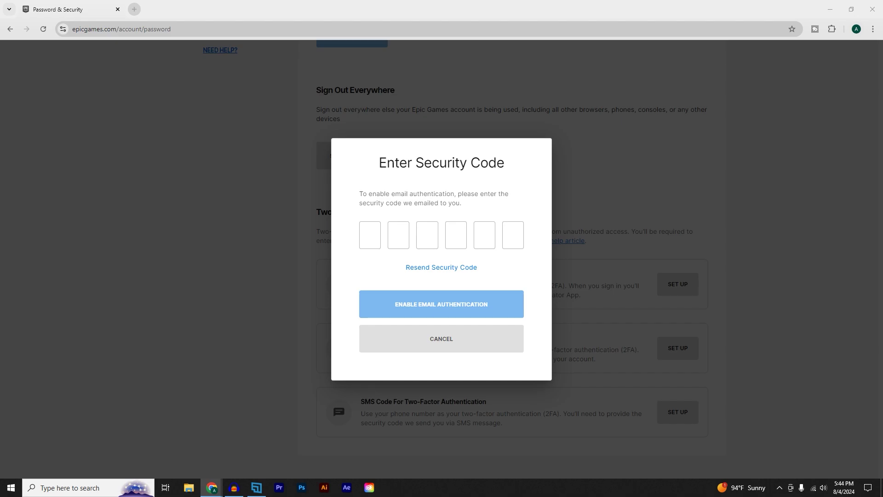
pyautogui.hotkey('alt', 'Tab')
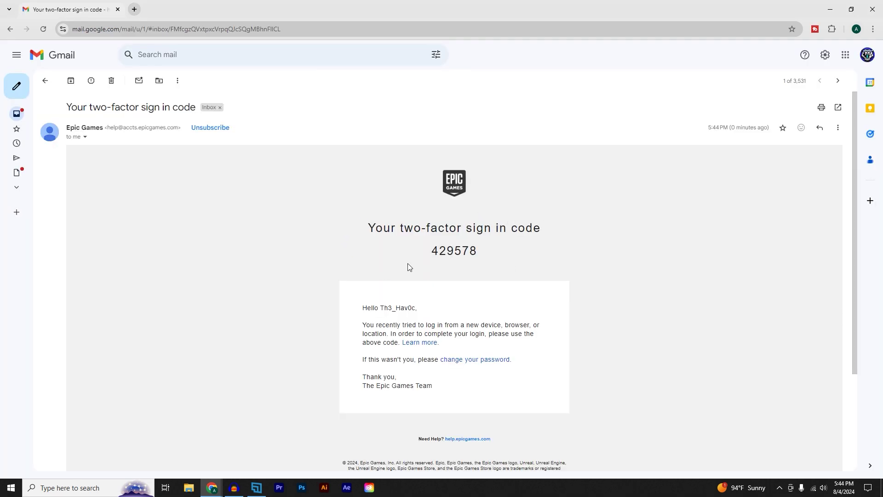
pyautogui.moveTo(434, 251); pyautogui.dragTo(476, 251)
pyautogui.hotkey('ctrl', 'c')
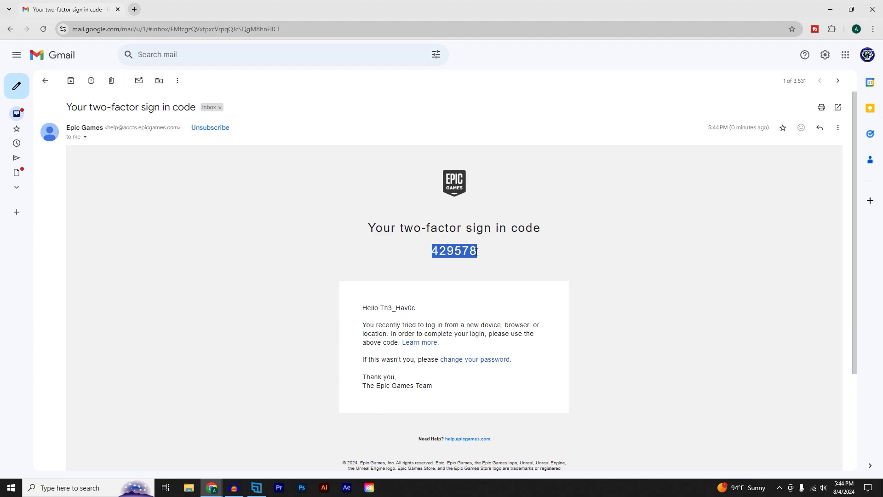
pyautogui.click(828, 13)
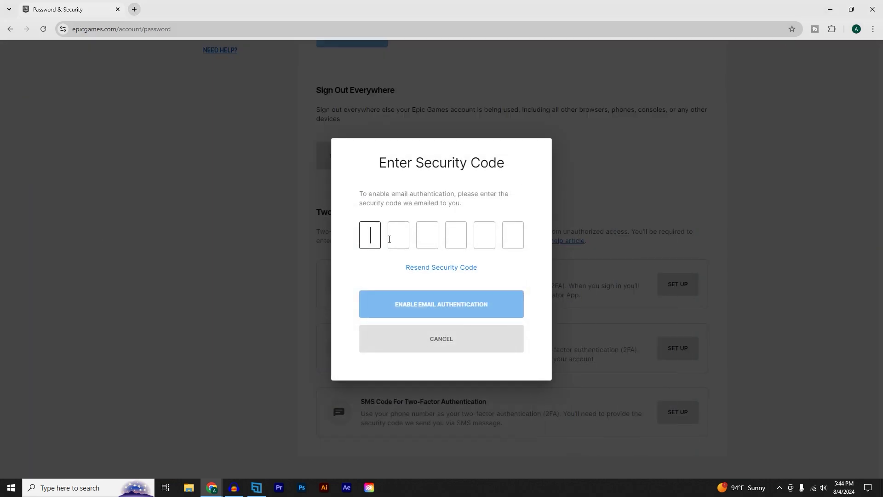
pyautogui.hotkey('ctrl', 'v')
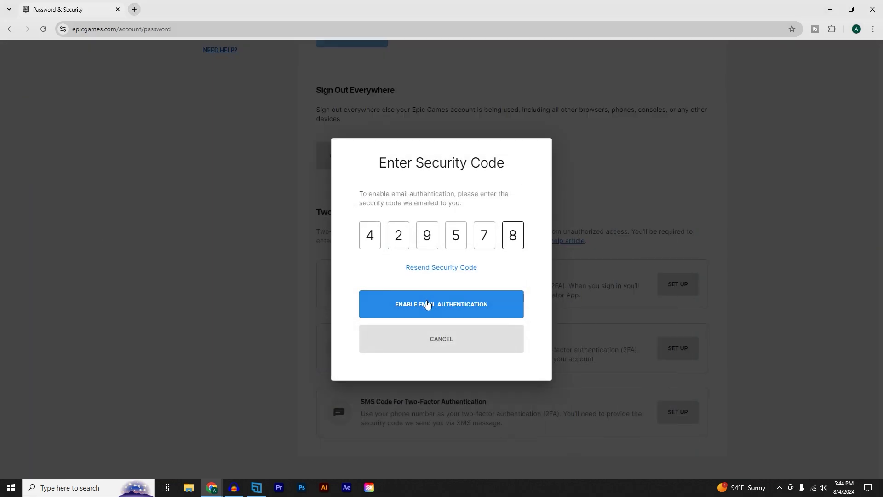
pyautogui.click(431, 306)
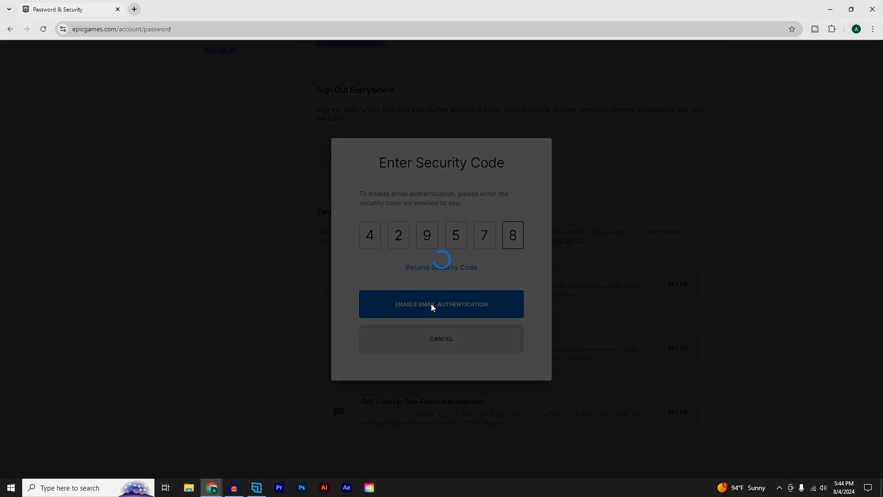